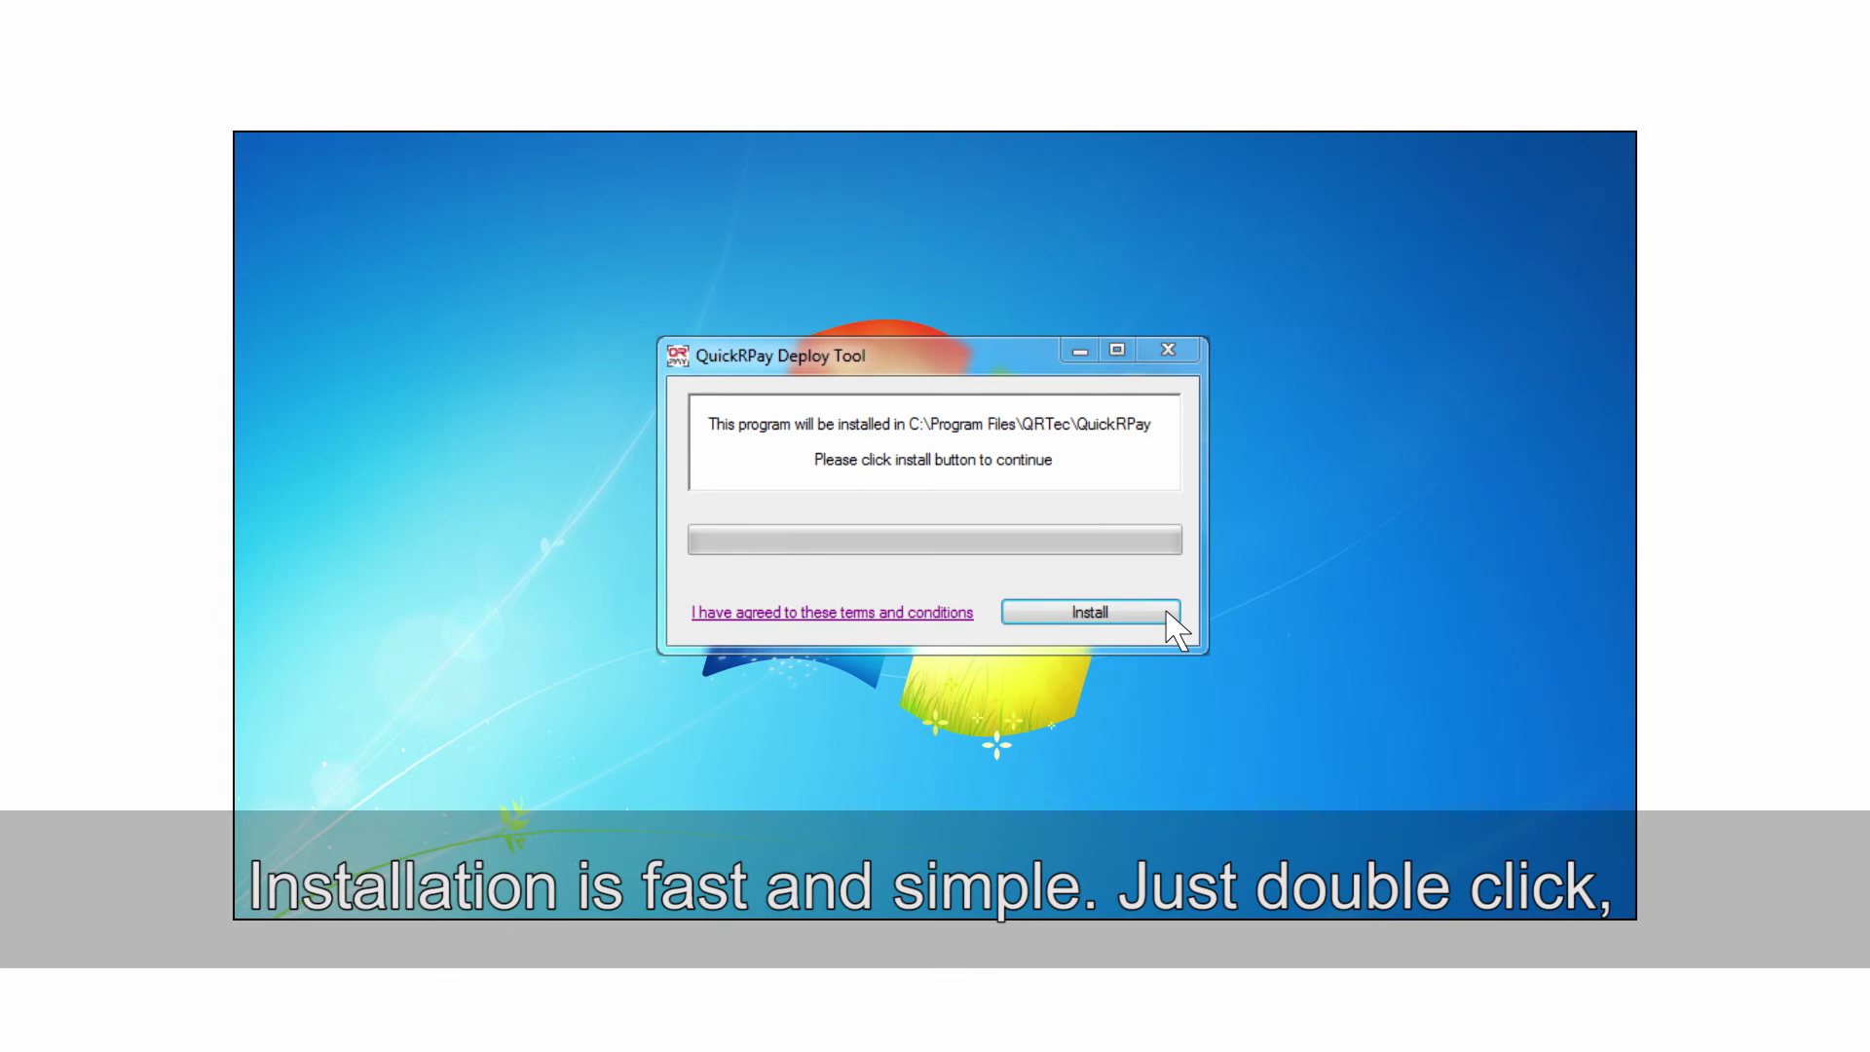
- Install QuickRPay, keeping the example QR prefix/suffix structure and the default printer
{"action": "left_click", "coordinate": [1166, 611]}
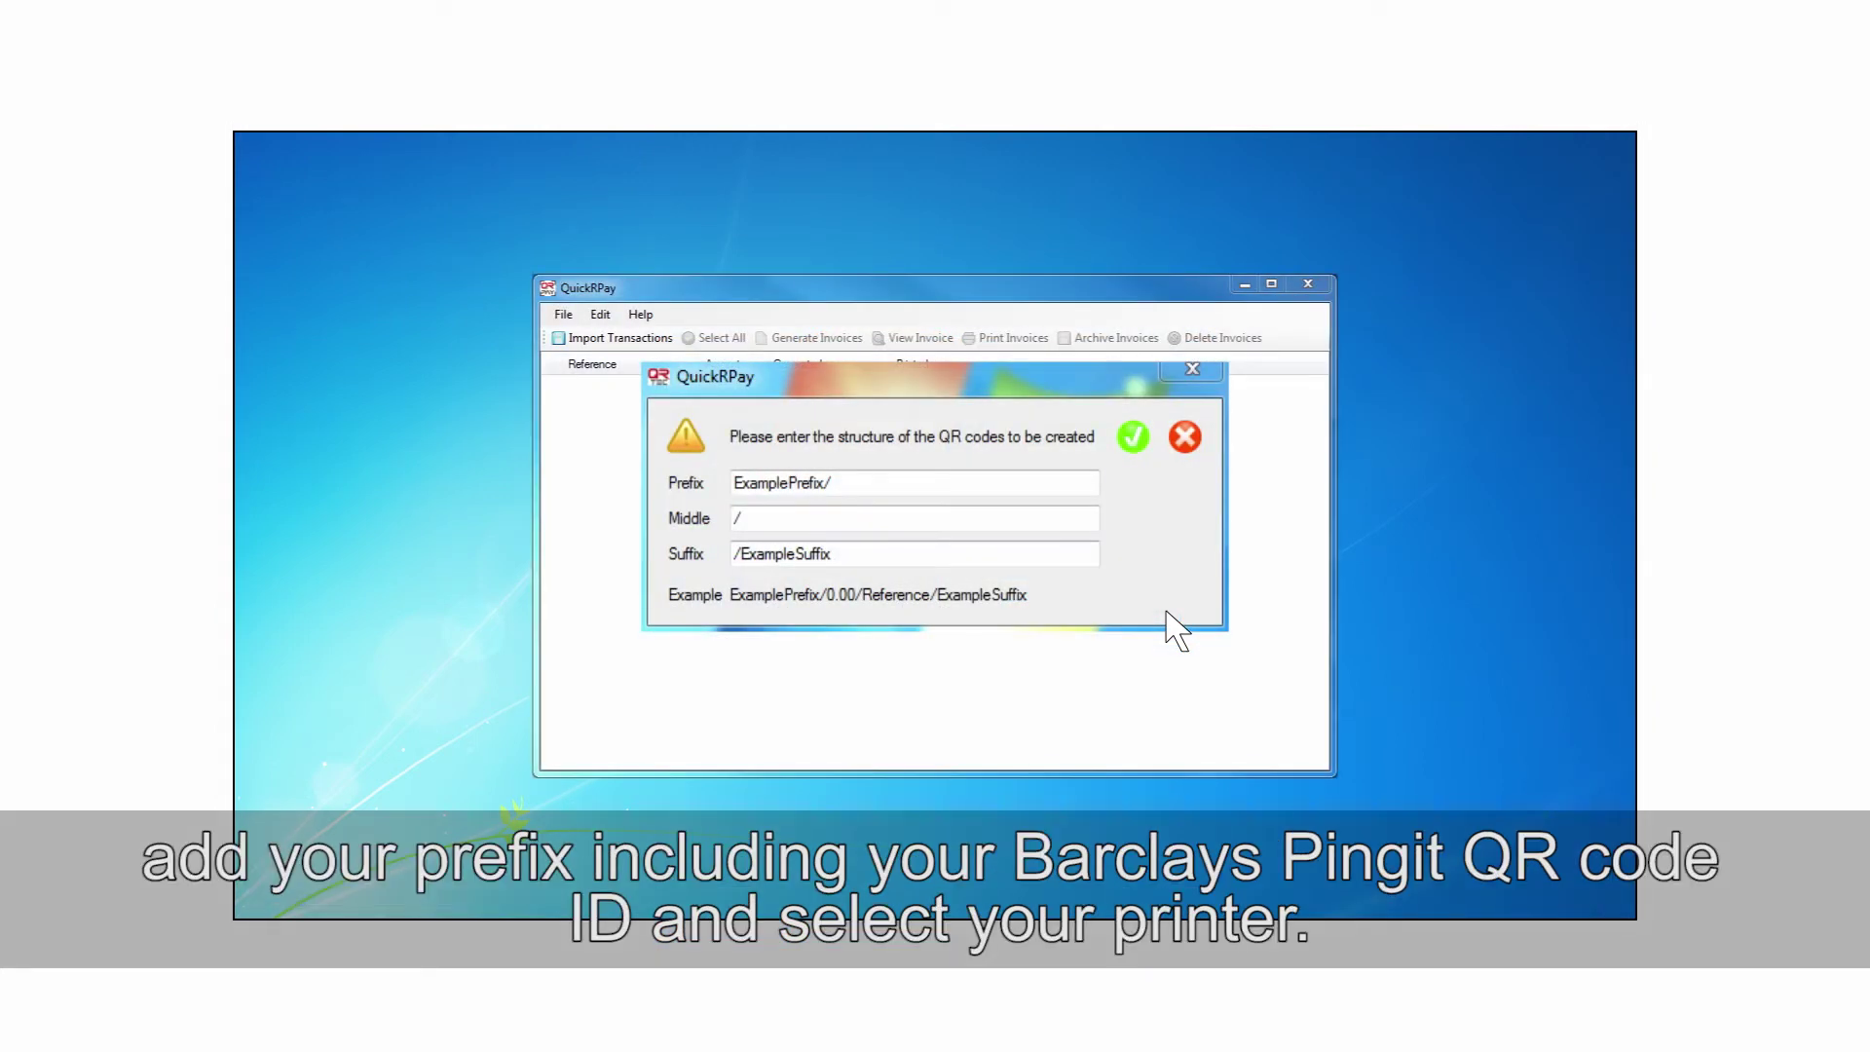
{"action": "left_click", "coordinate": [1134, 435]}
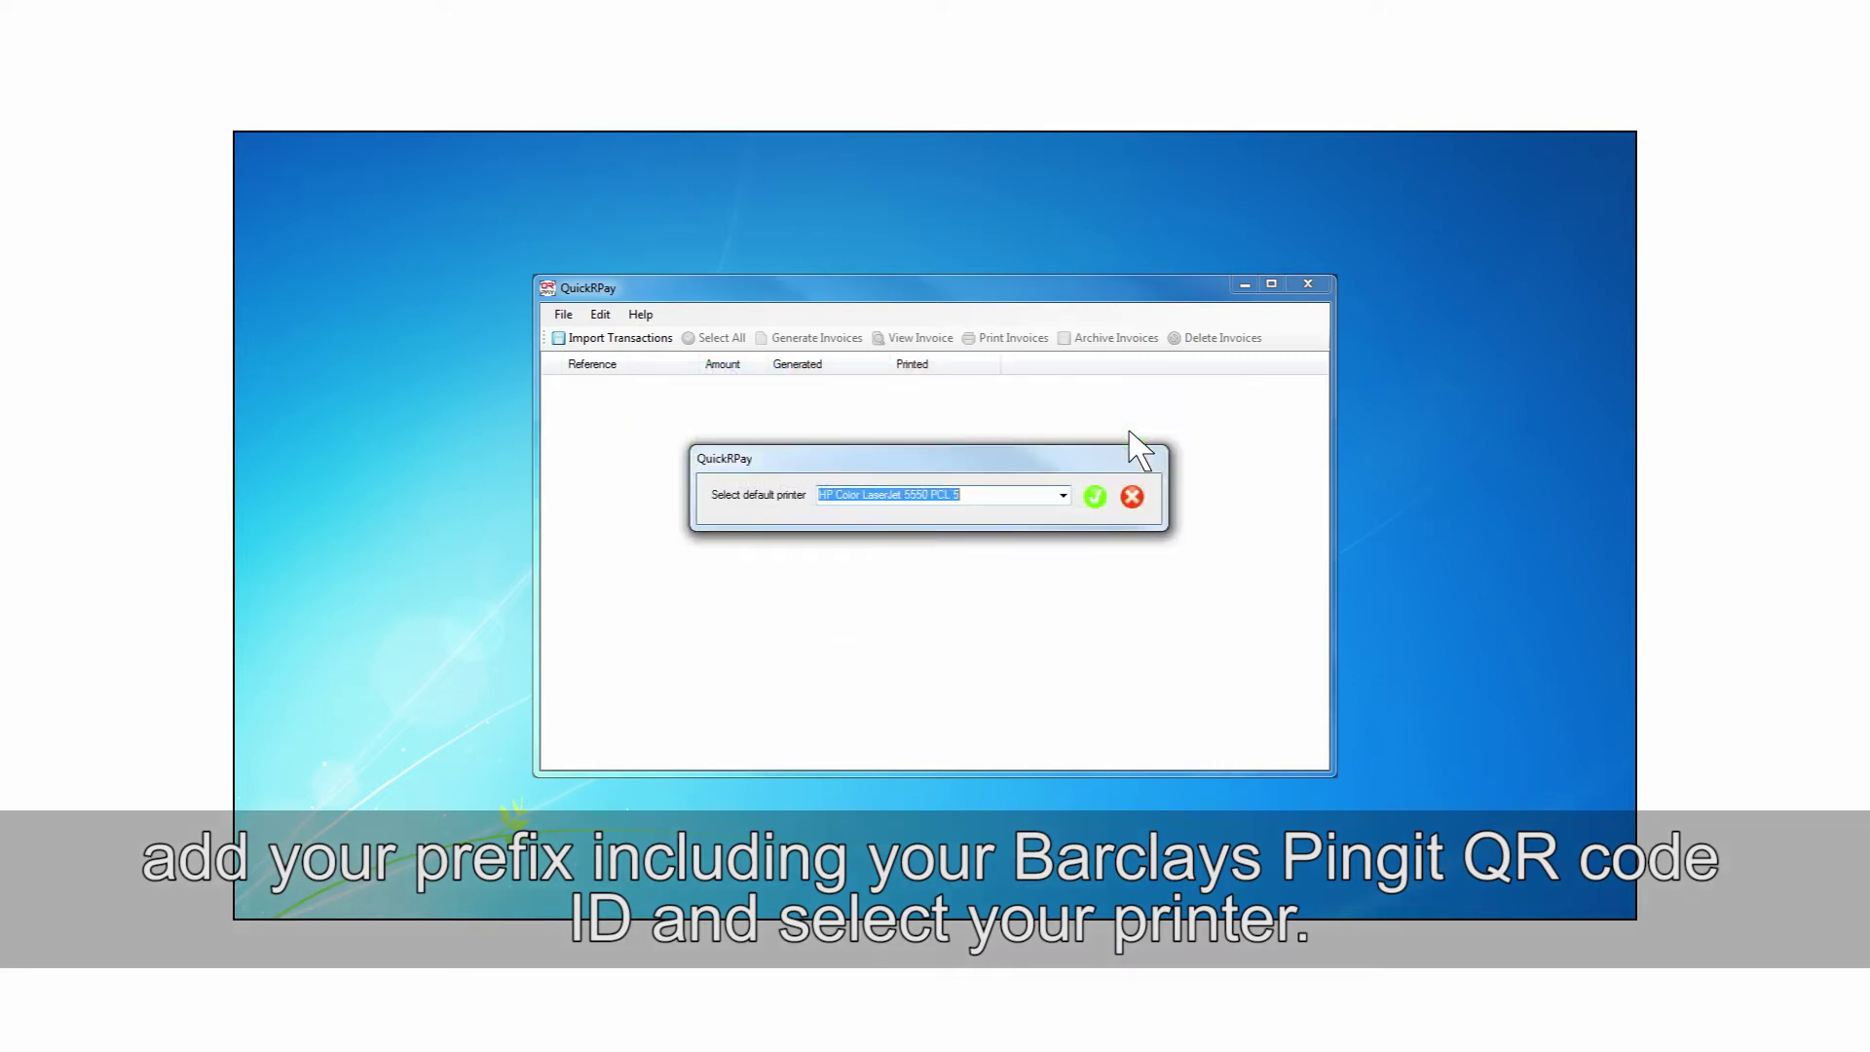
{"action": "left_click", "coordinate": [1093, 497]}
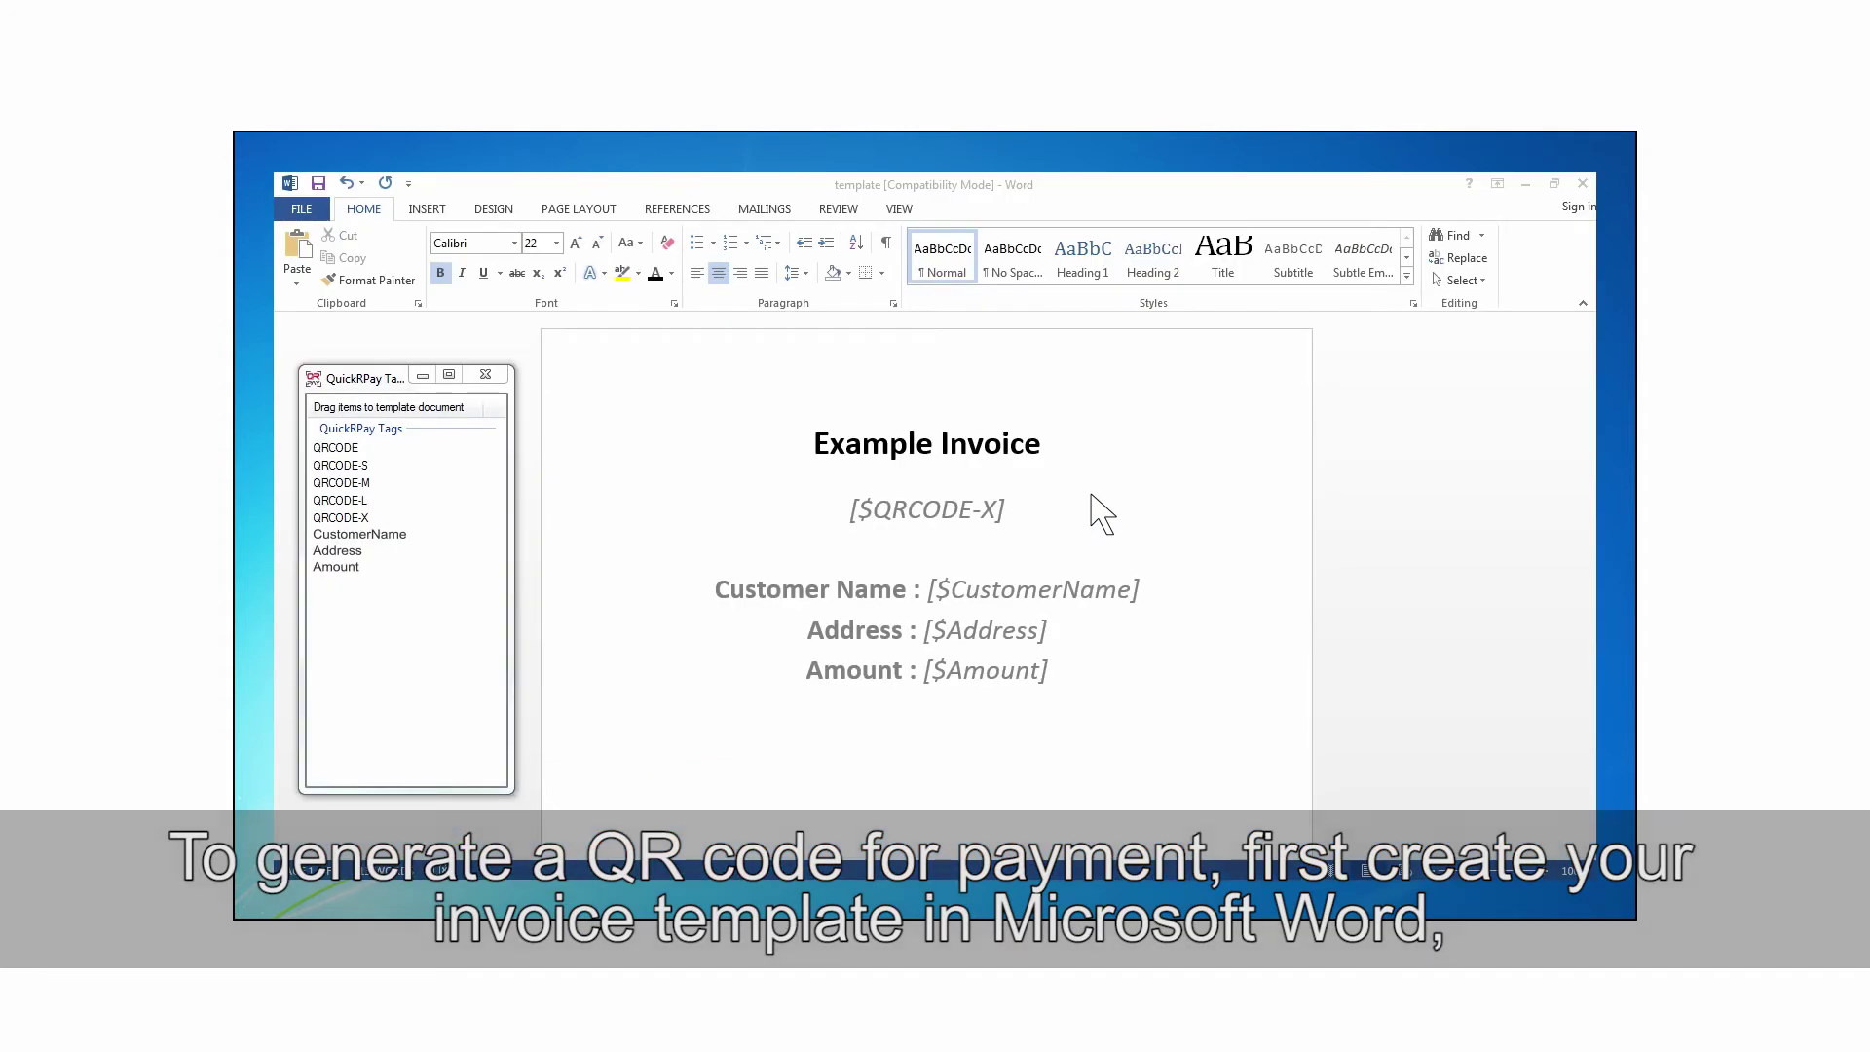
- Activate the QuickRPay Tags list beside the Word invoice template
{"action": "left_click", "coordinate": [486, 458]}
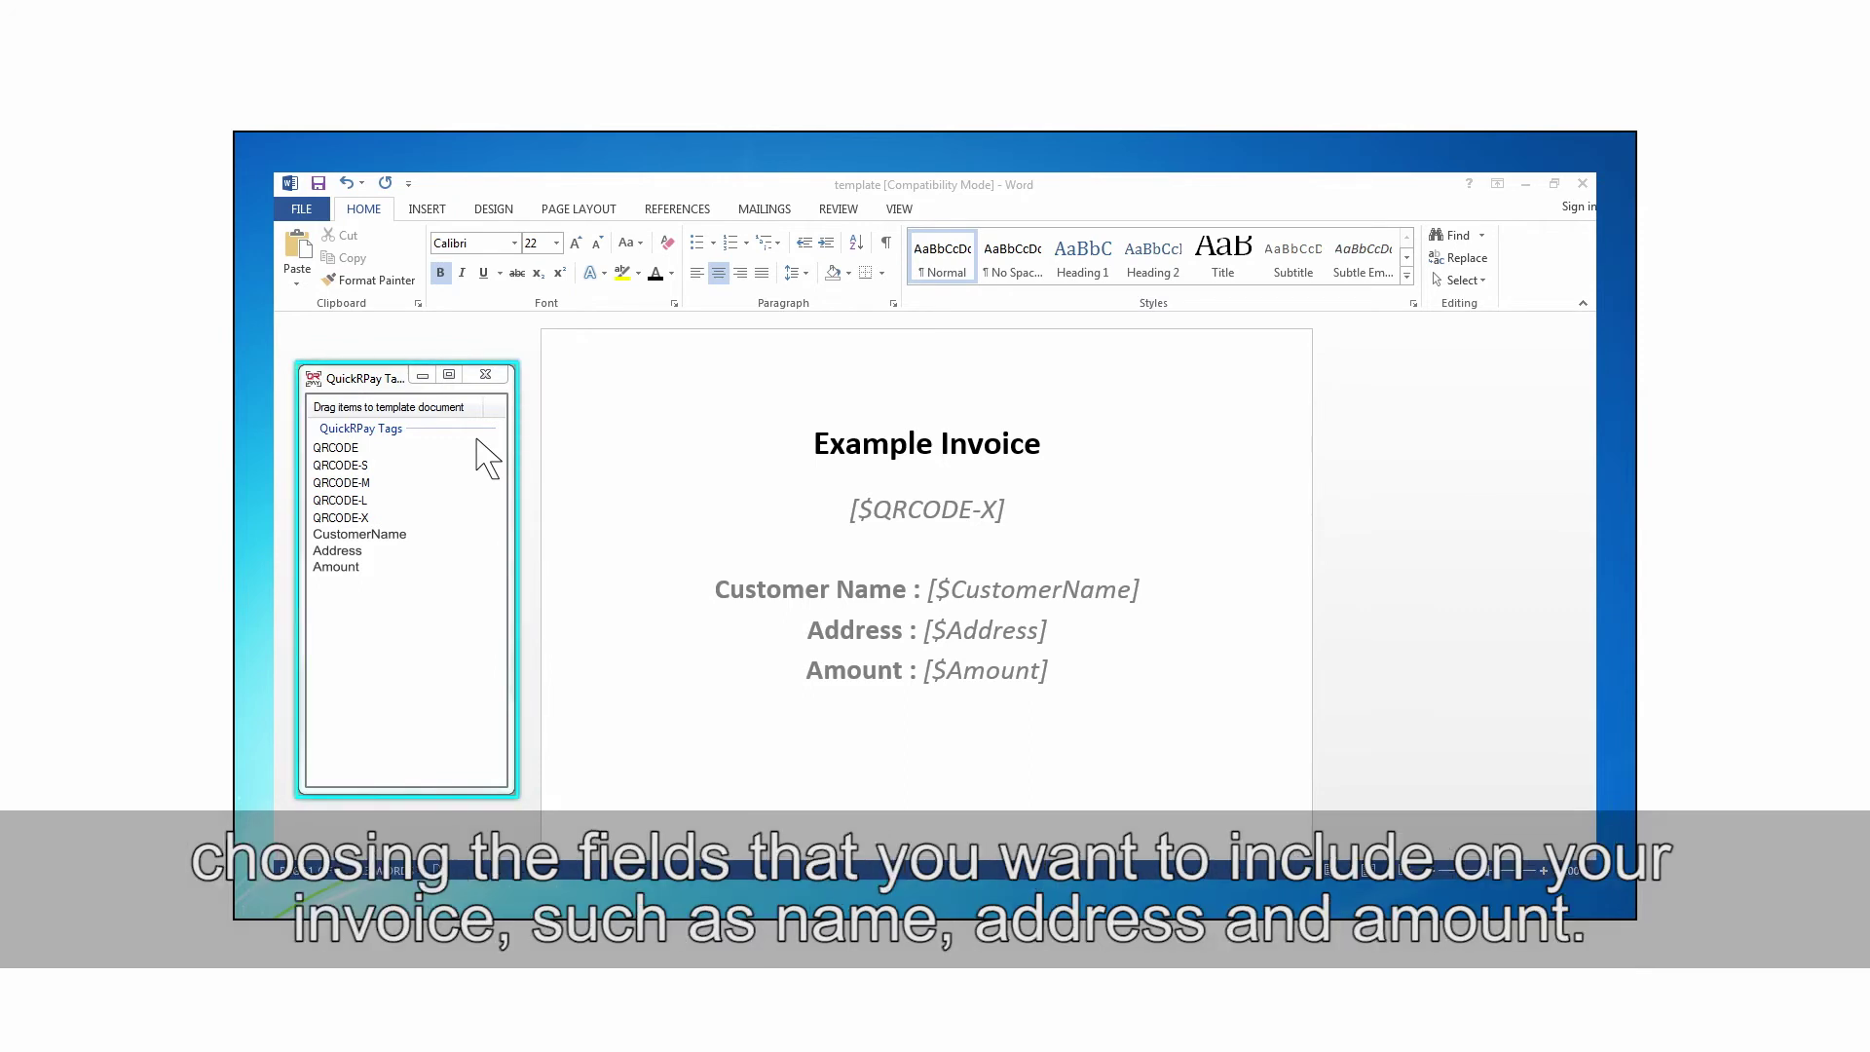